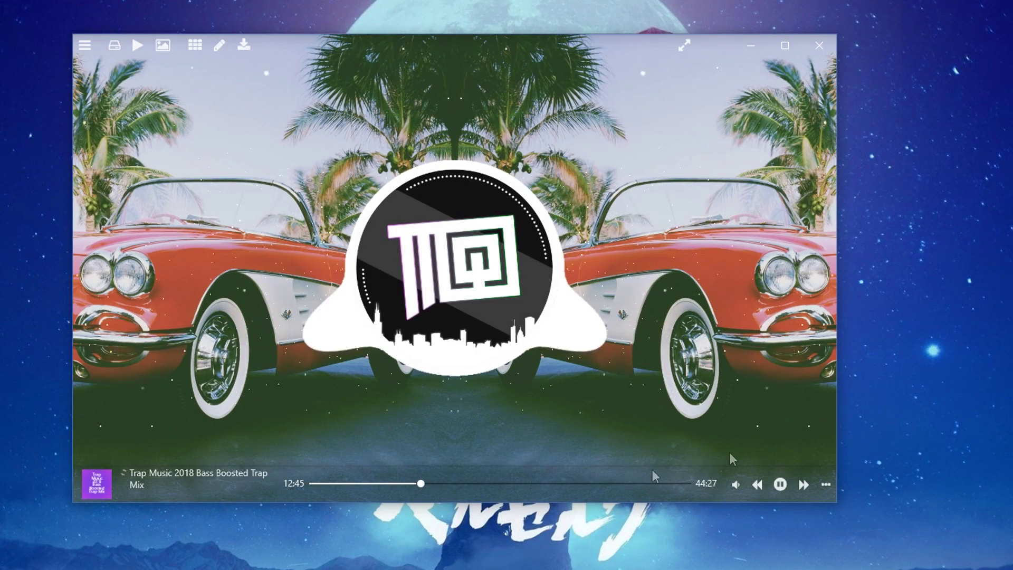
Pause the bass-boosted track, move Avee Player aside, and bring up Chrome
left_click(779, 484)
left_click_drag(509, 43, 565, 63)
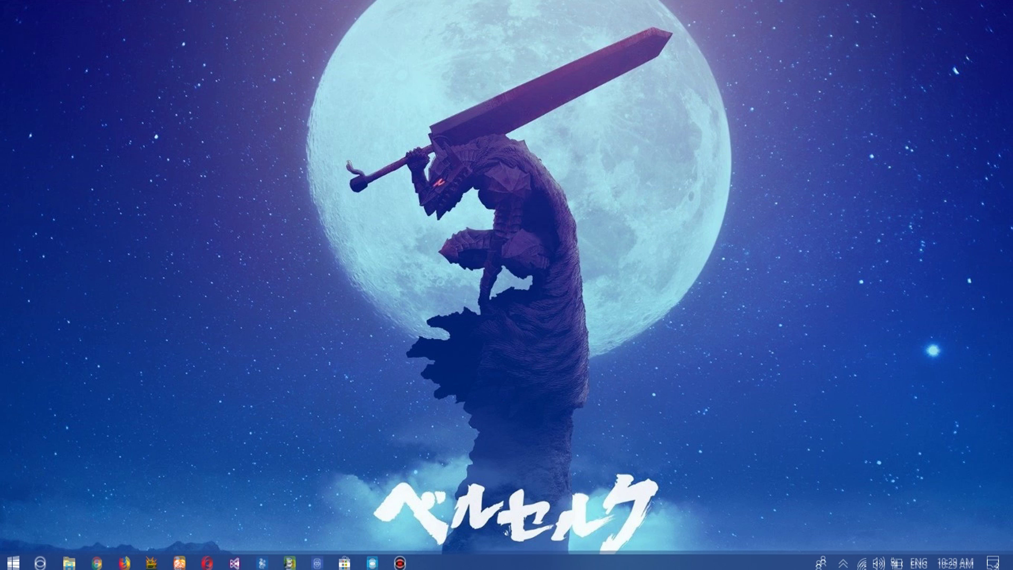
left_click(98, 562)
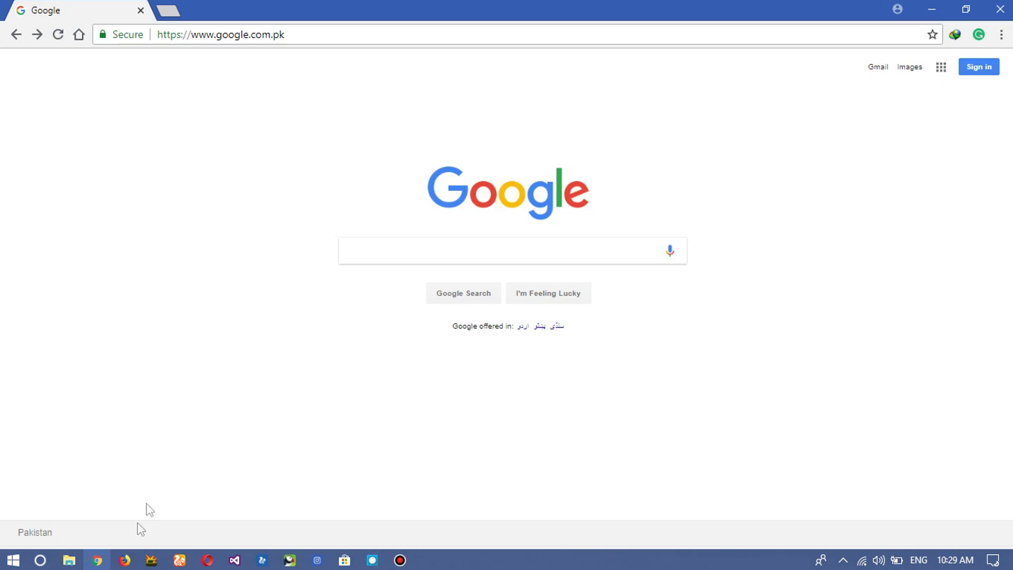
Google 'microsoft store' and open the Microsoft Store Online result
left_click(365, 258)
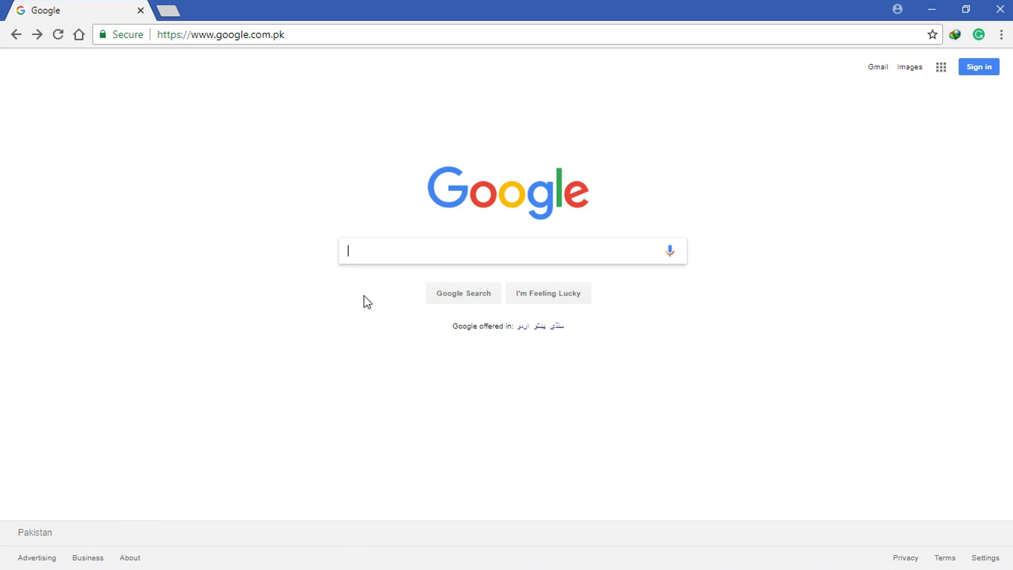
type("microsoft store")
key("Return")
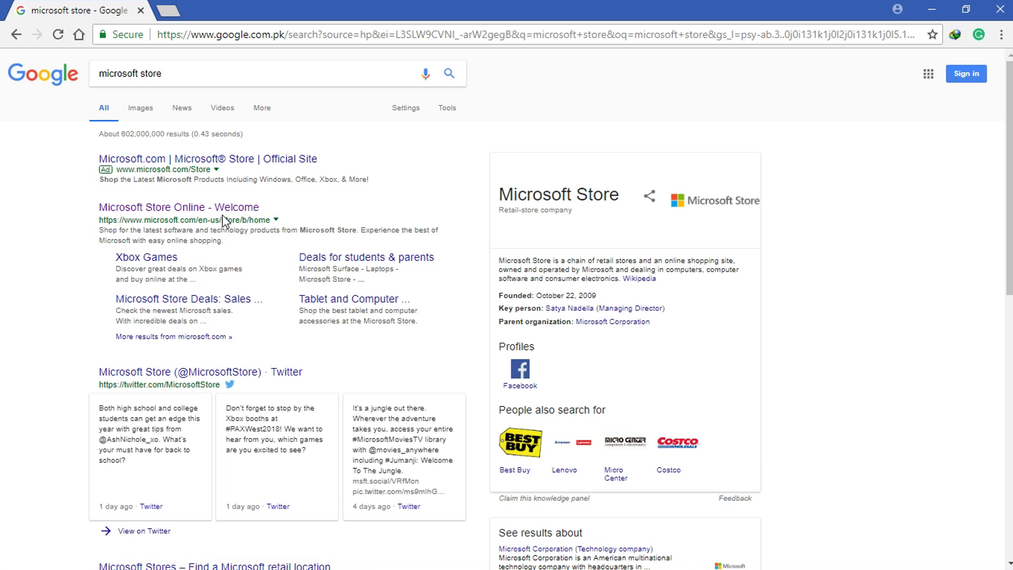
left_click(197, 211)
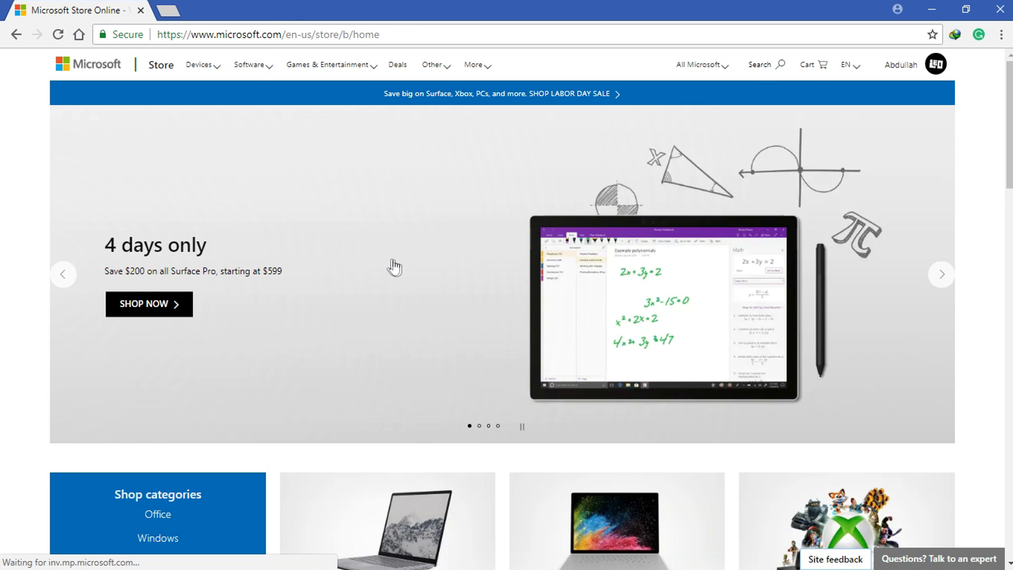
Search the Microsoft Store site for 'avee player'
left_click(762, 65)
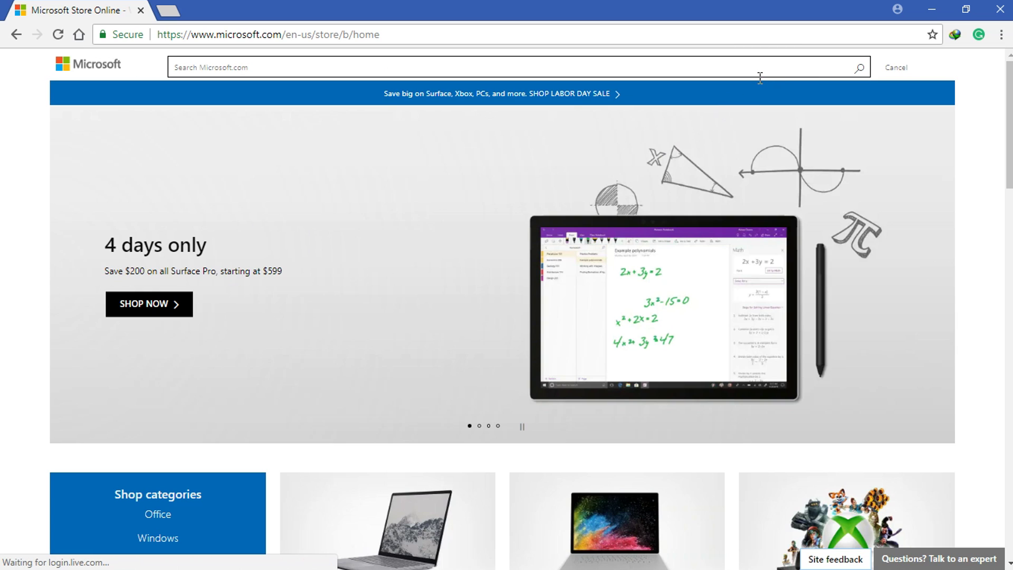
type("avee playe")
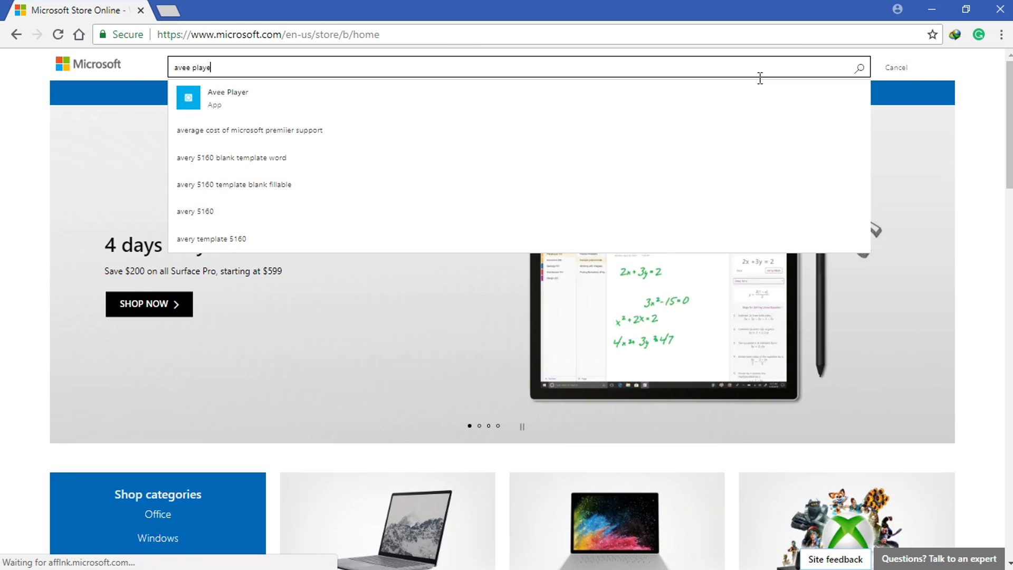
type("r")
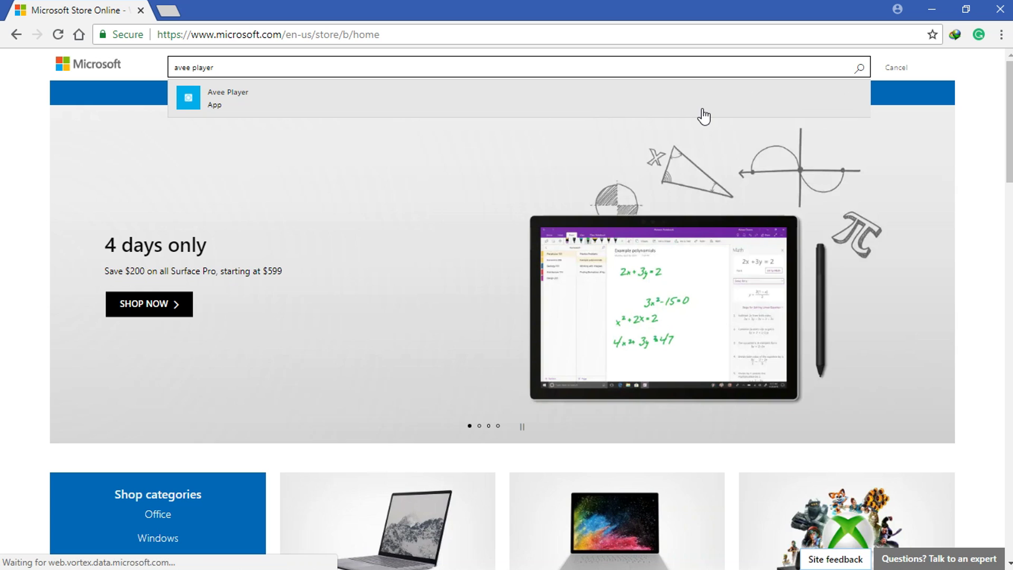
left_click(859, 69)
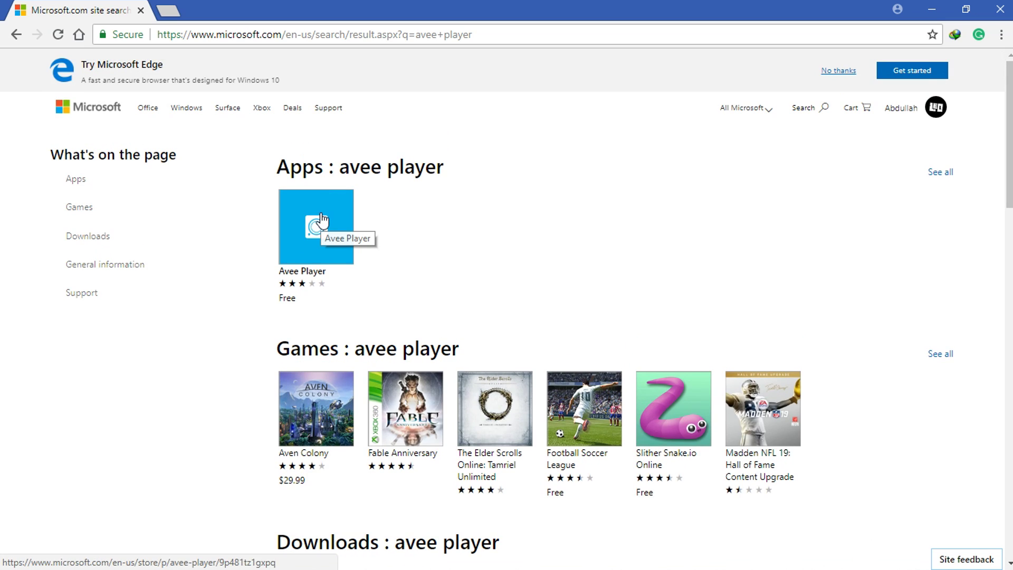
Open the Avee Player page, try 'Install on my devices', then cancel
left_click(322, 219)
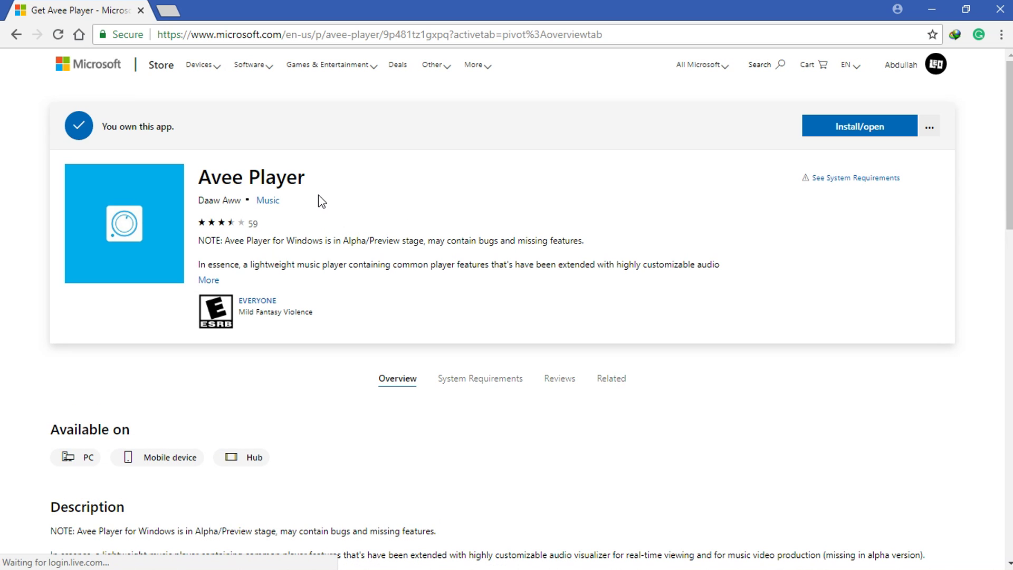
left_click(930, 129)
left_click(827, 158)
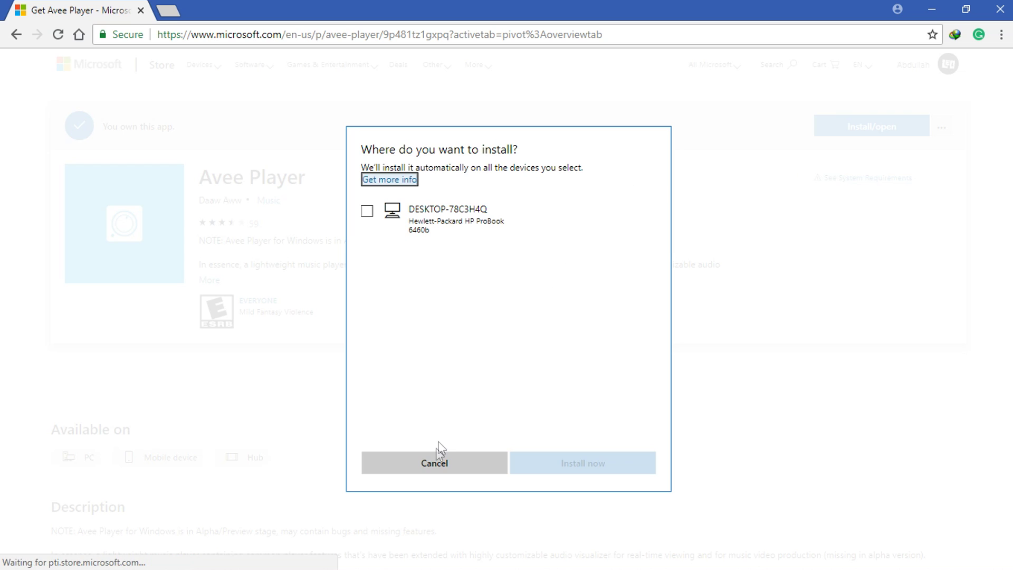
left_click(437, 463)
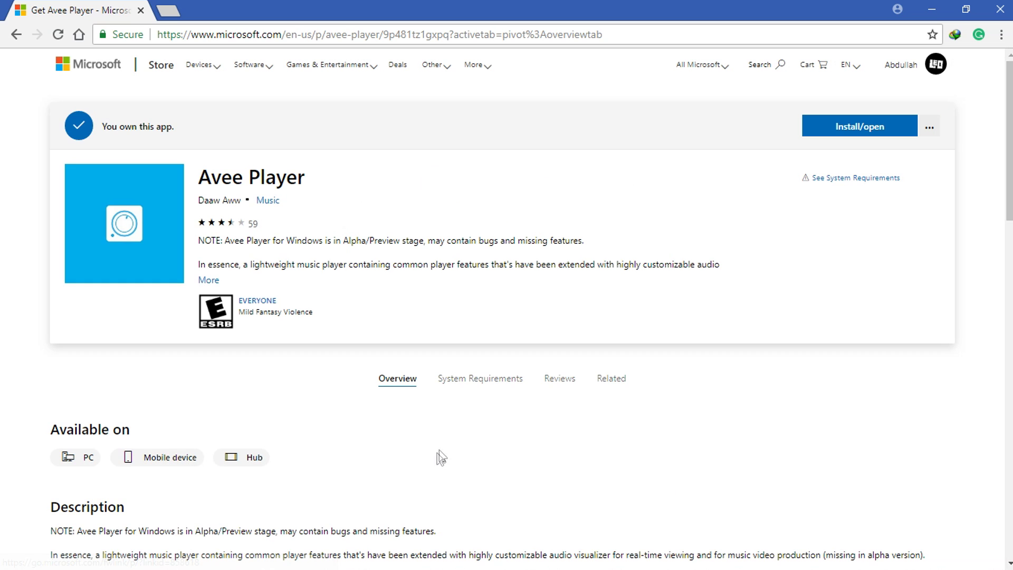
Check the signed-in account, retry 'Install on my devices' and cancel again
left_click(904, 68)
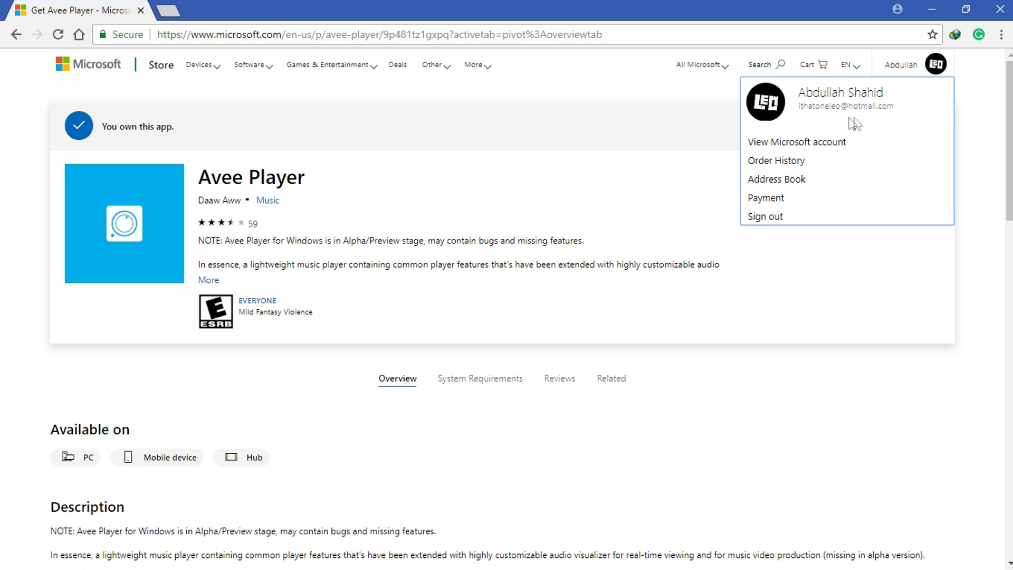
left_click(673, 159)
left_click(928, 127)
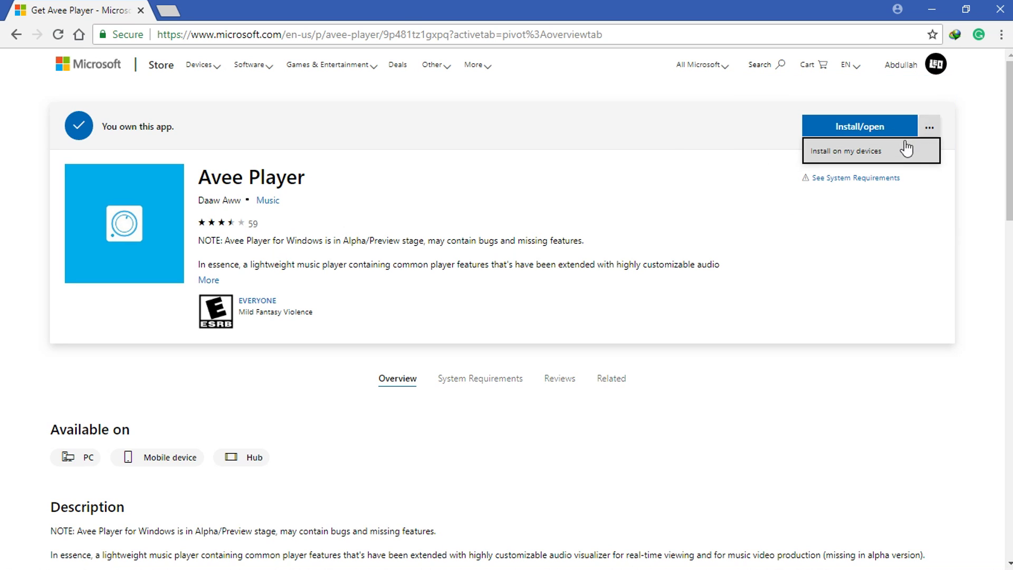
left_click(895, 152)
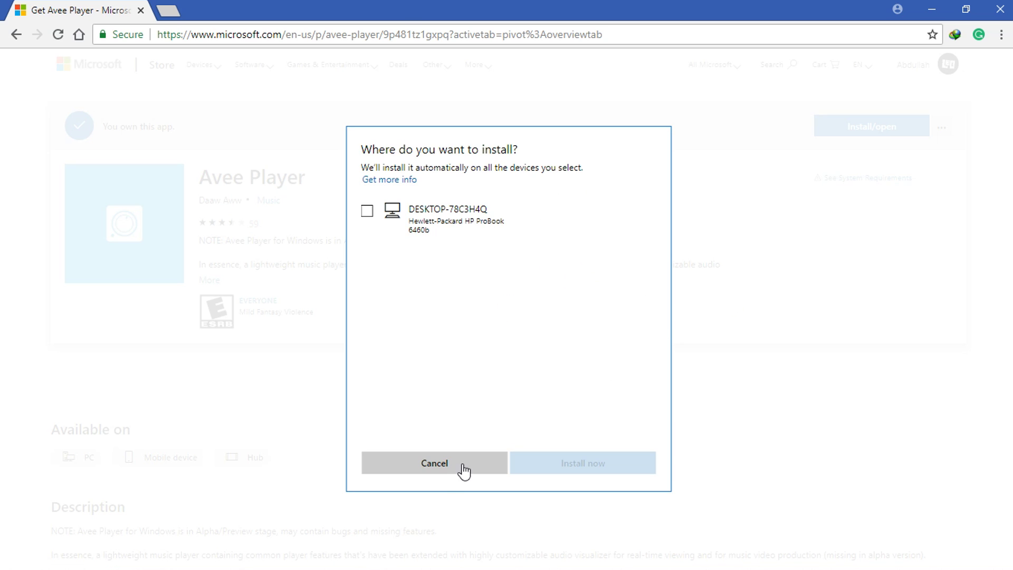
left_click(446, 468)
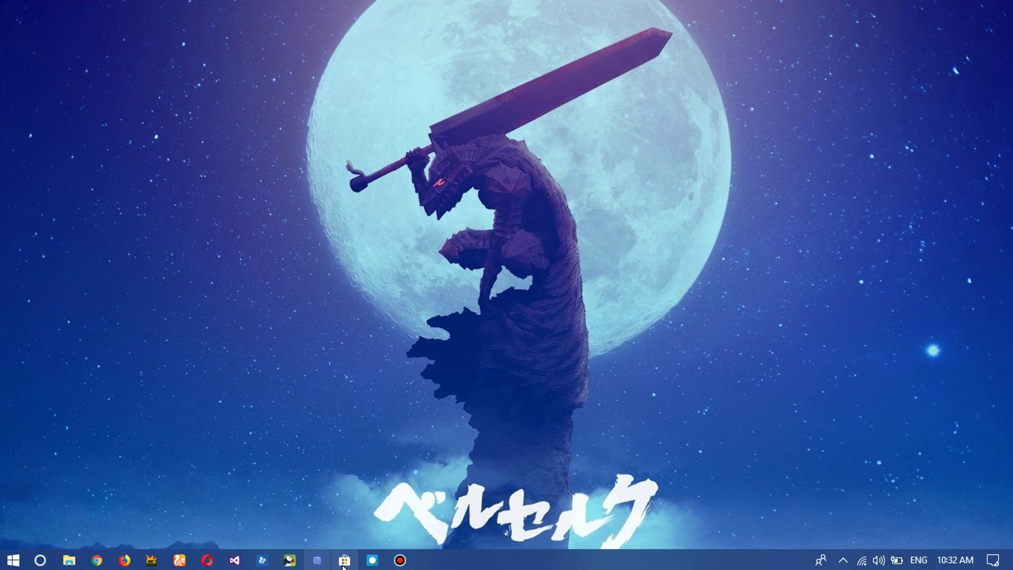
left_click(343, 566)
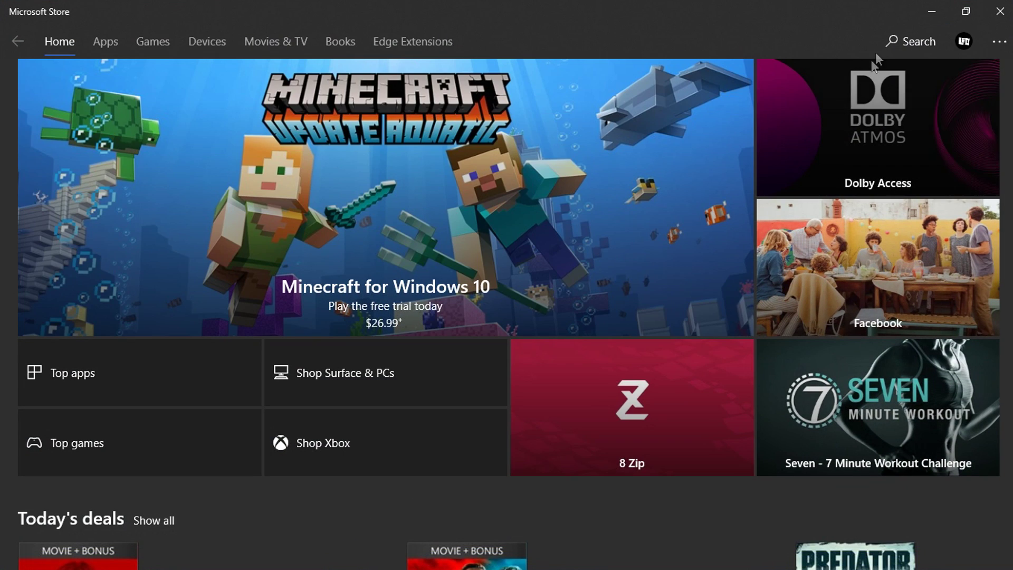
Search the Store app for 'avee player' and open the Avee Player product page
left_click(886, 52)
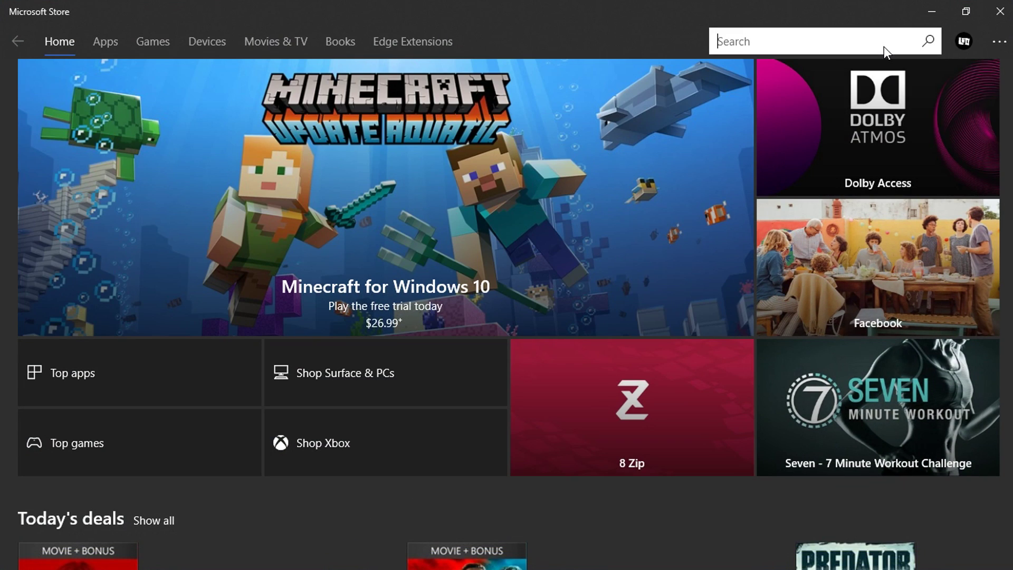
type("avee player")
key("Return")
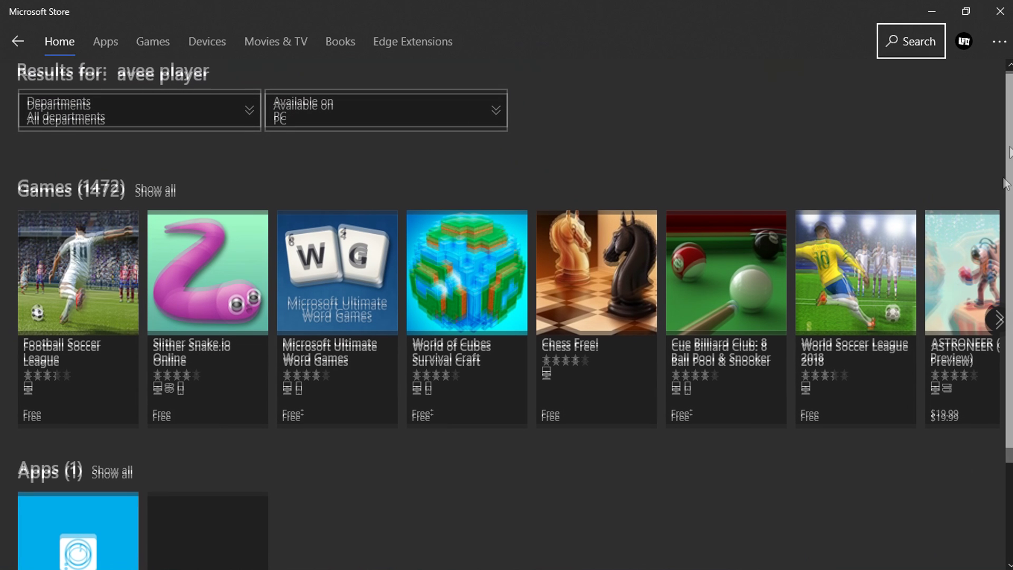
scroll(14, 475, "down", 3)
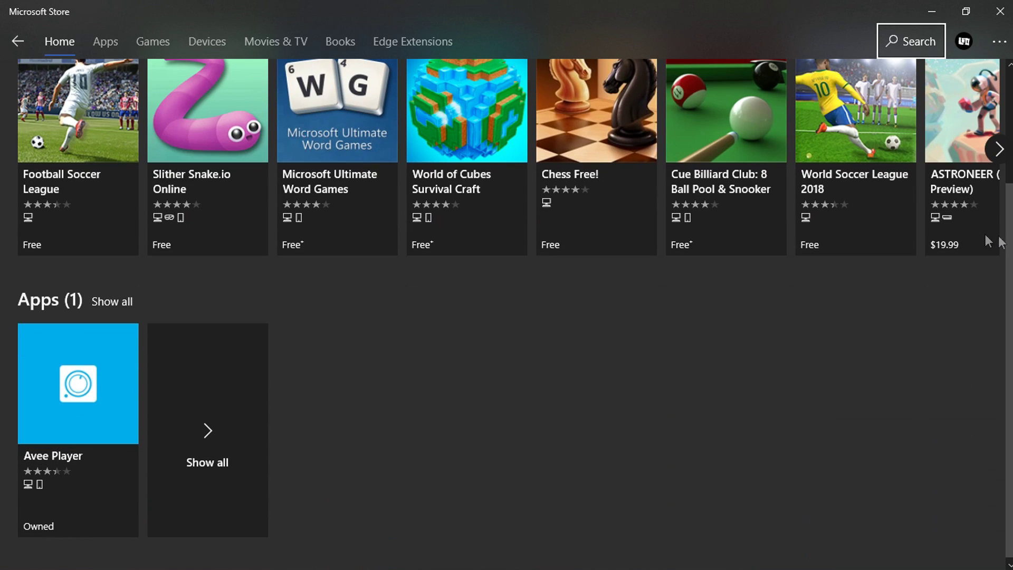
left_click(95, 416)
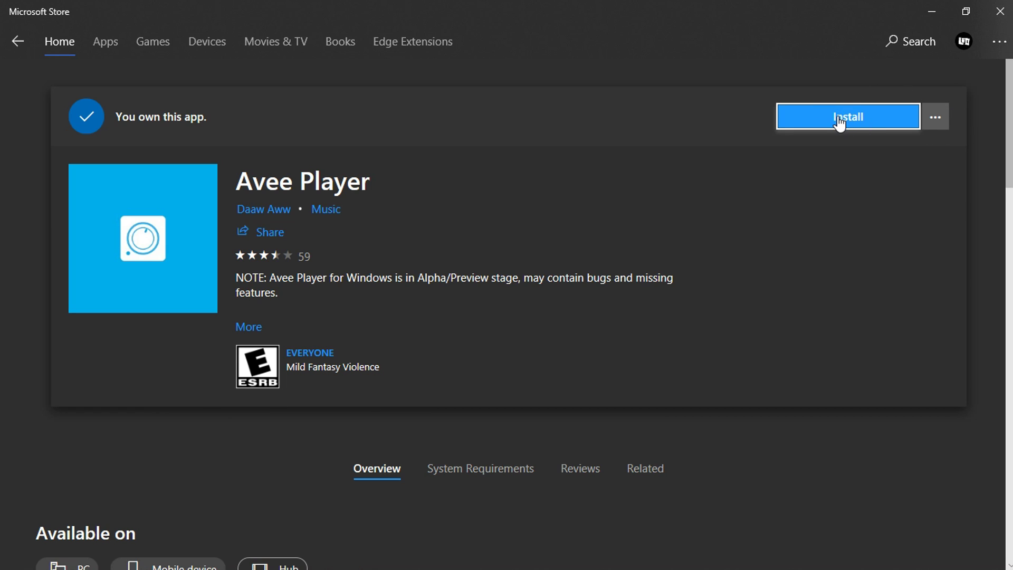
left_click(934, 123)
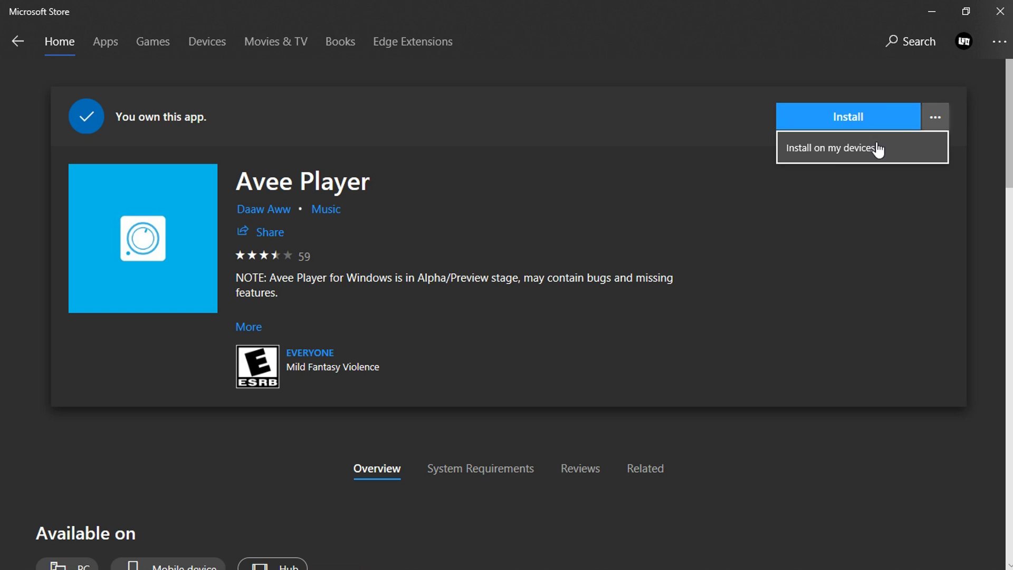
Browse the Avee Player page, expanding the full description and viewing system requirements
left_click(862, 261)
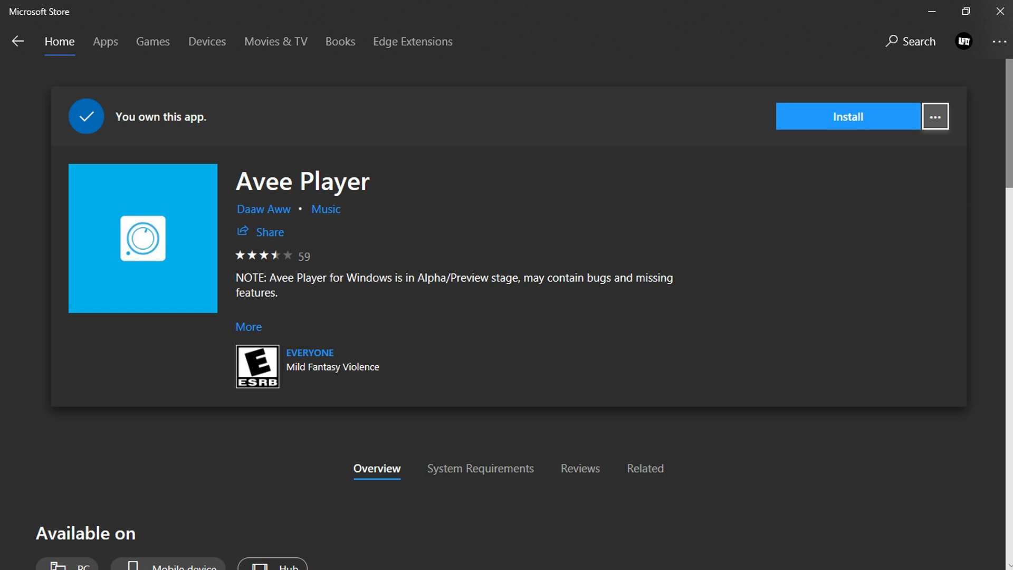
left_click(383, 472)
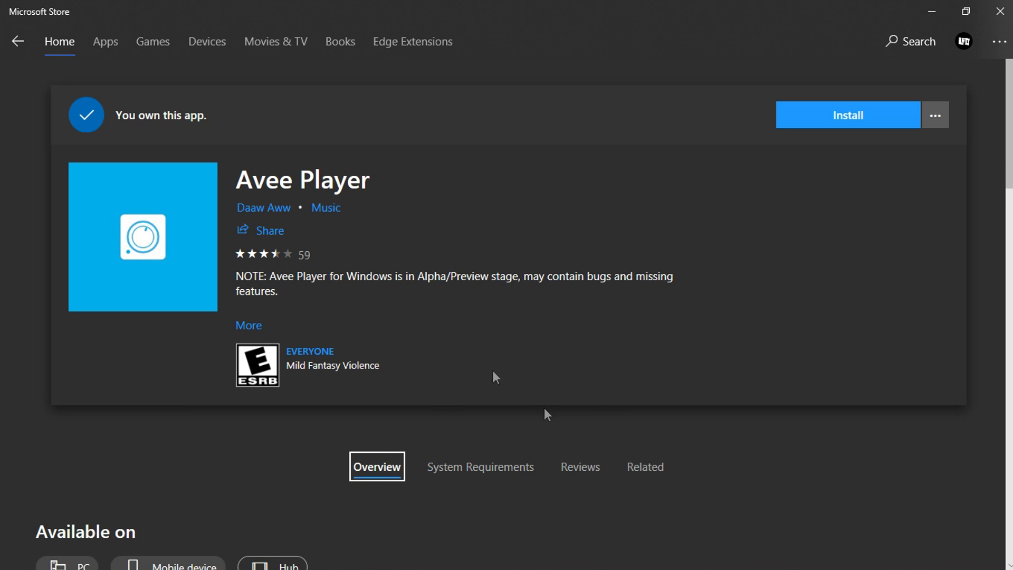
scroll(939, 176, "down", 1)
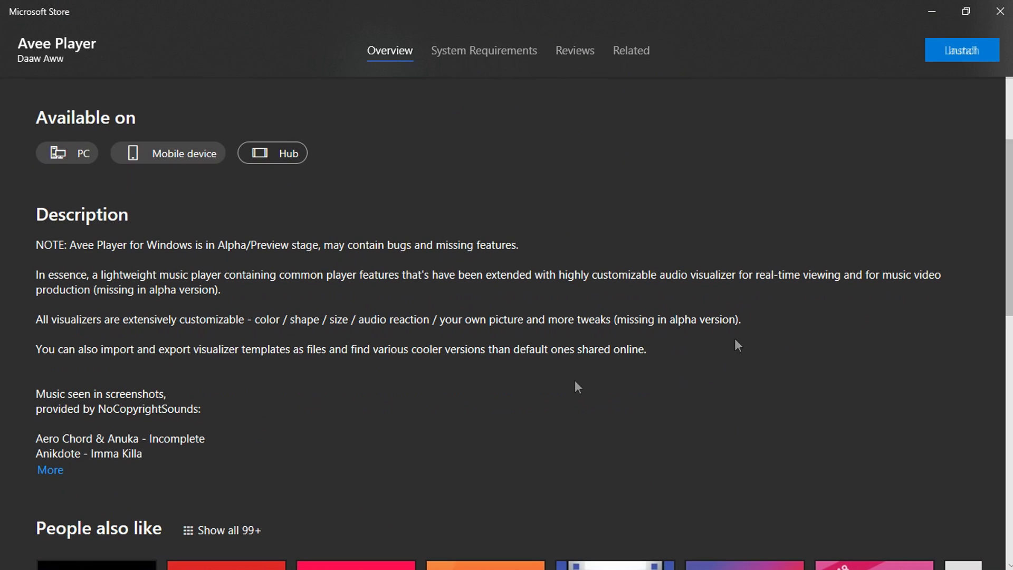
left_click(50, 471)
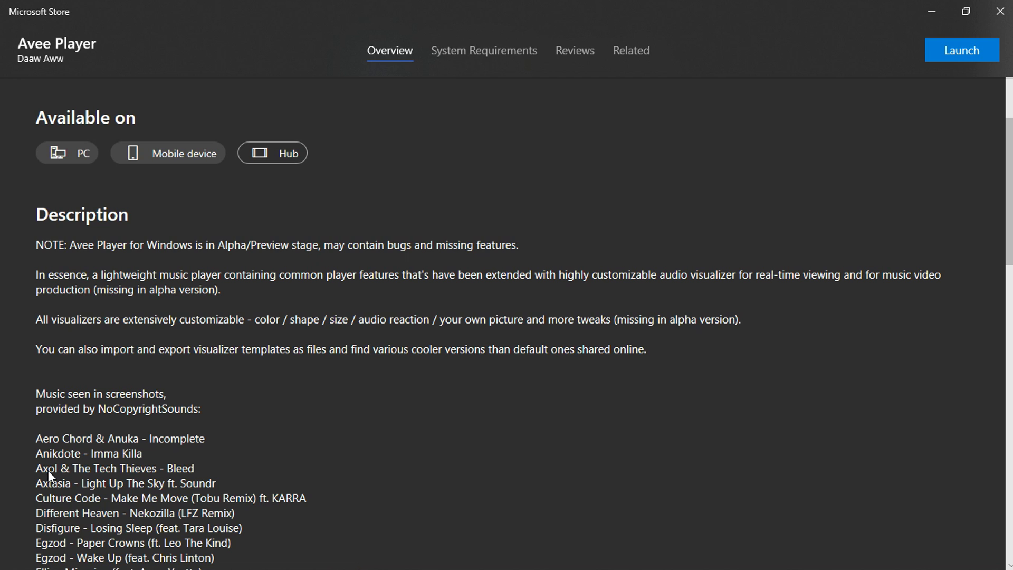
scroll(988, 293, "down", 2)
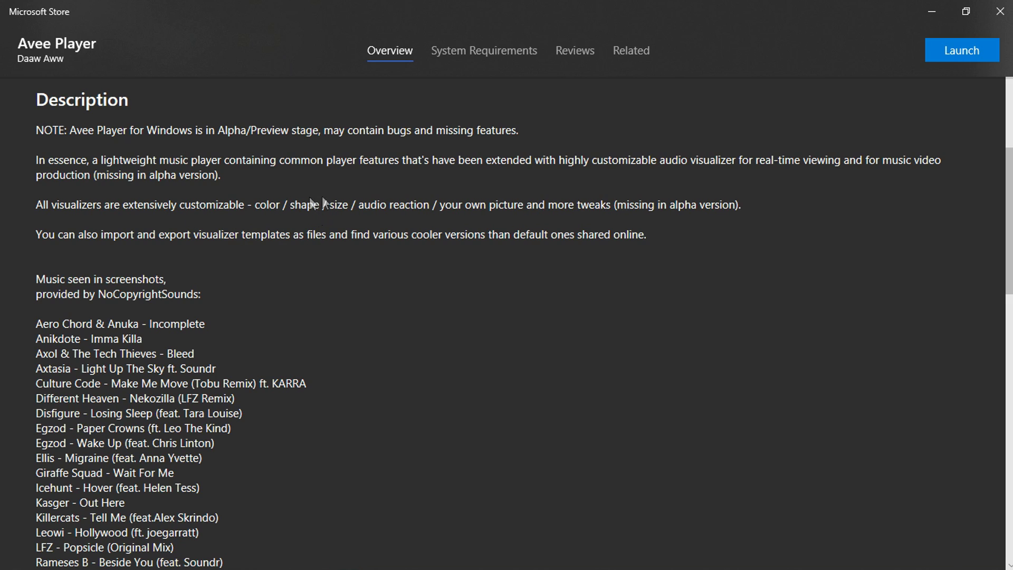
scroll(574, 246, "down", 15)
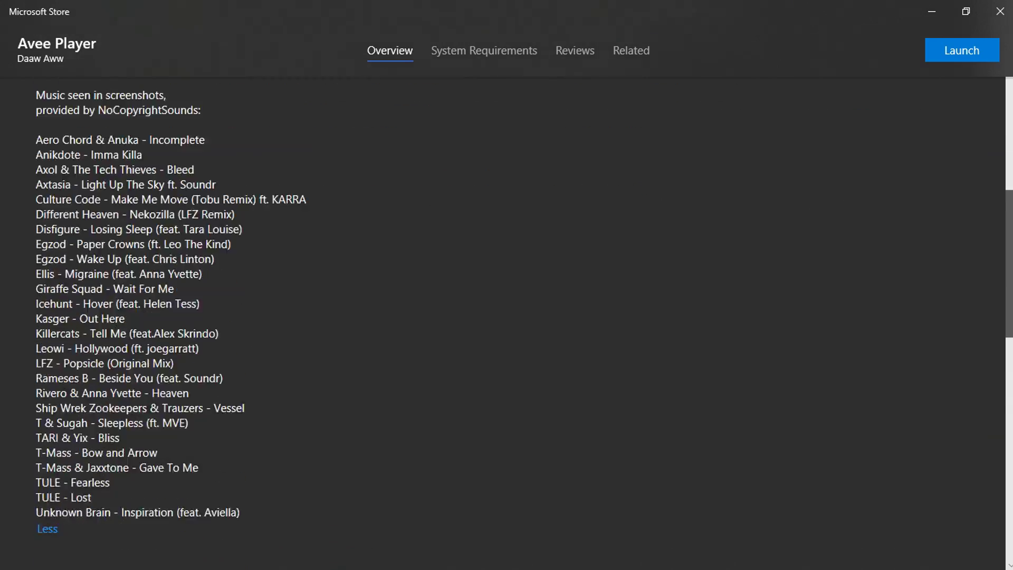
scroll(574, 246, "down", 3)
scroll(574, 246, "up", 15)
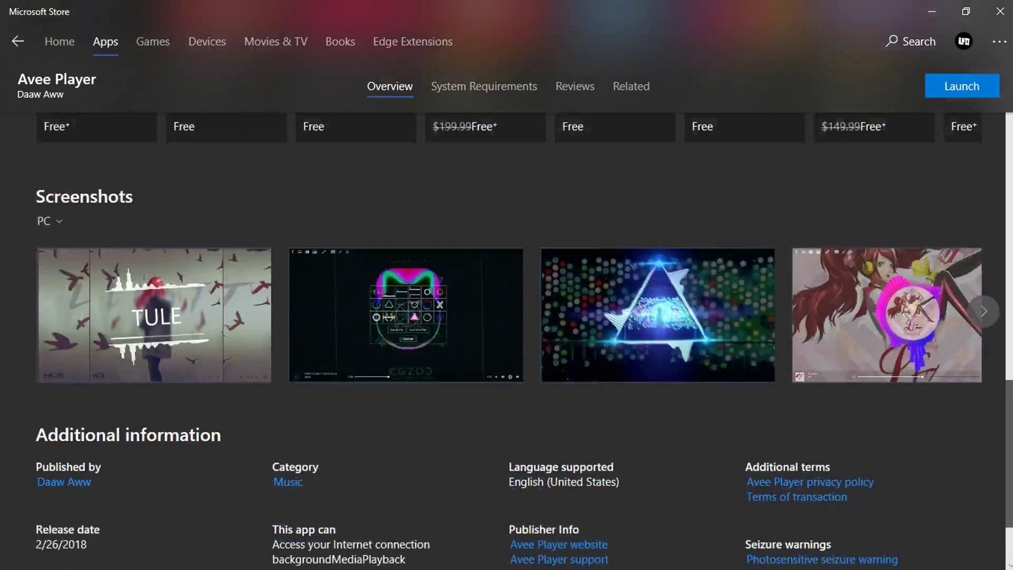
scroll(995, 79, "up", 15)
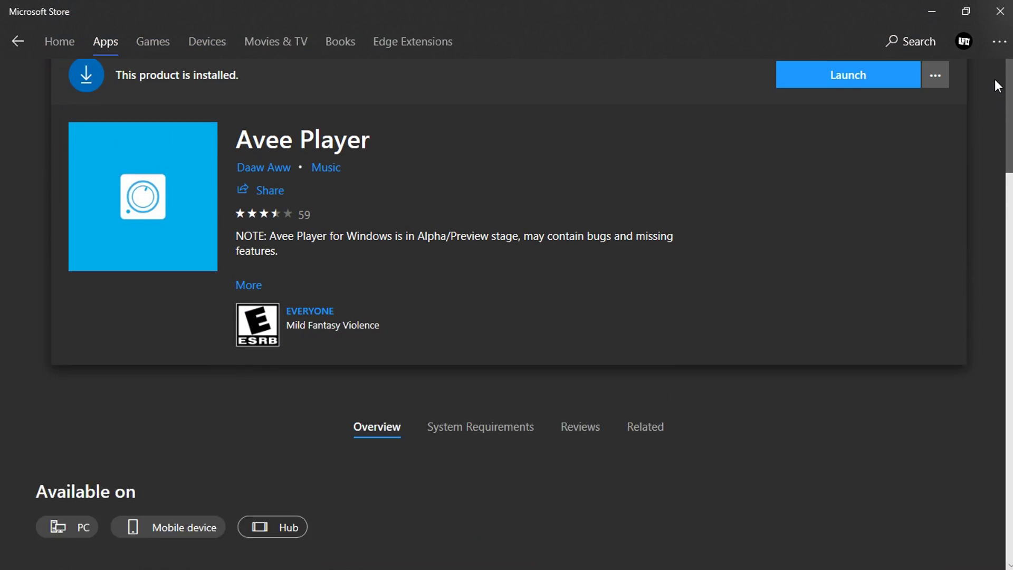
left_click(473, 466)
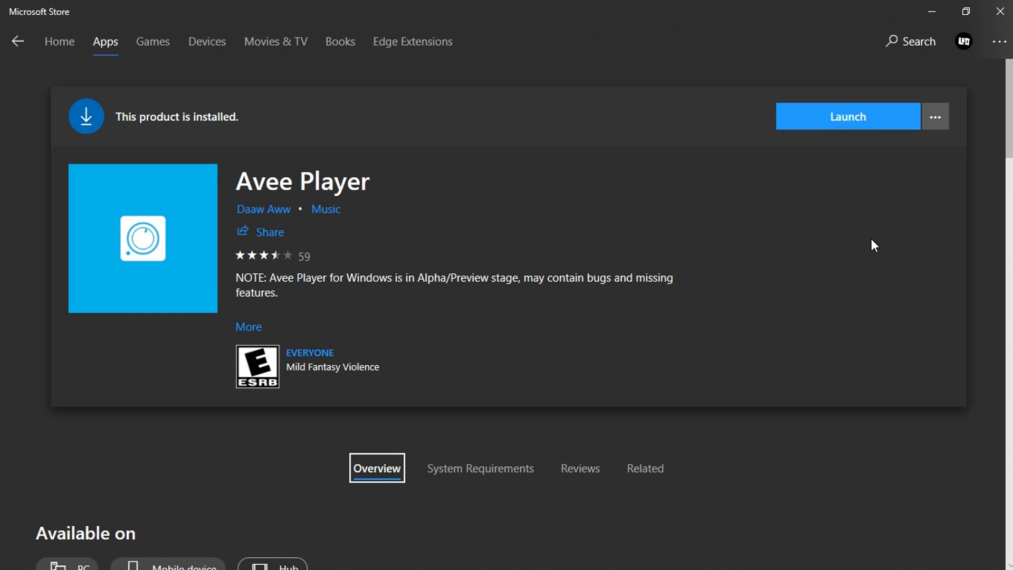
Launch the installed Avee Player, minimize the Store, and show the library Folders list
left_click(856, 125)
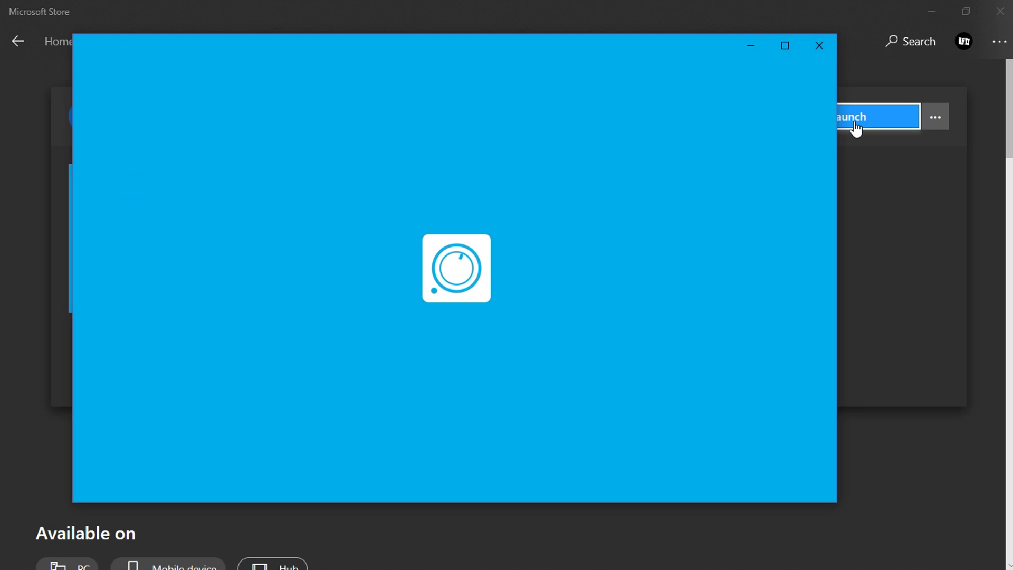
left_click(929, 11)
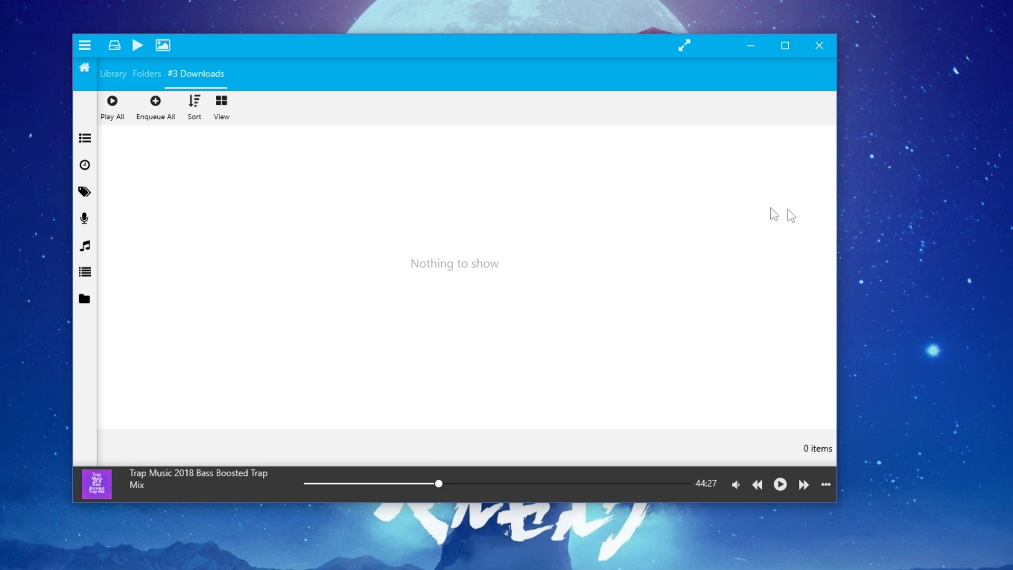
left_click(156, 80)
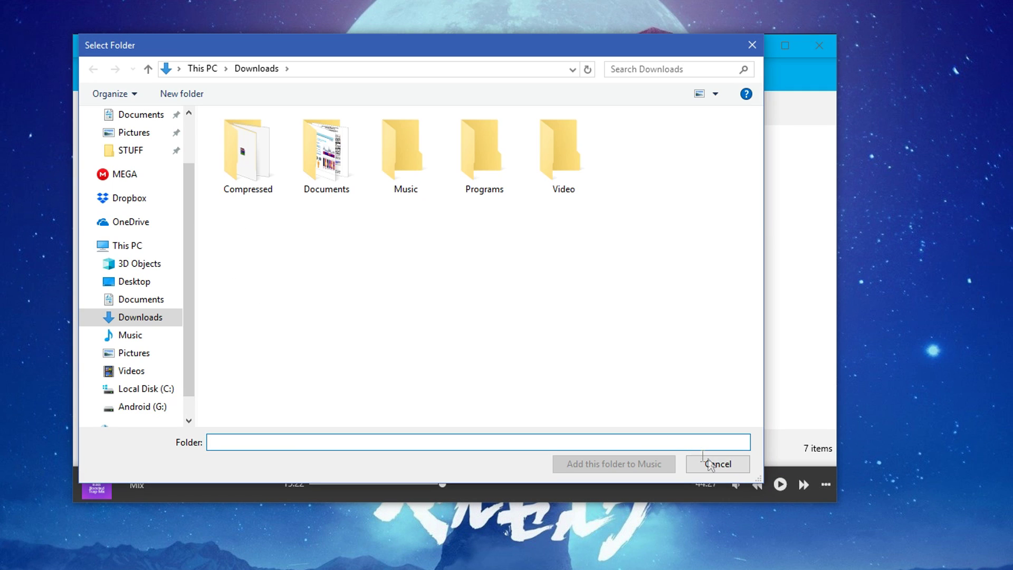
Cancel the folder picker and play the Trap Music 2018 mix from Downloads
left_click(719, 464)
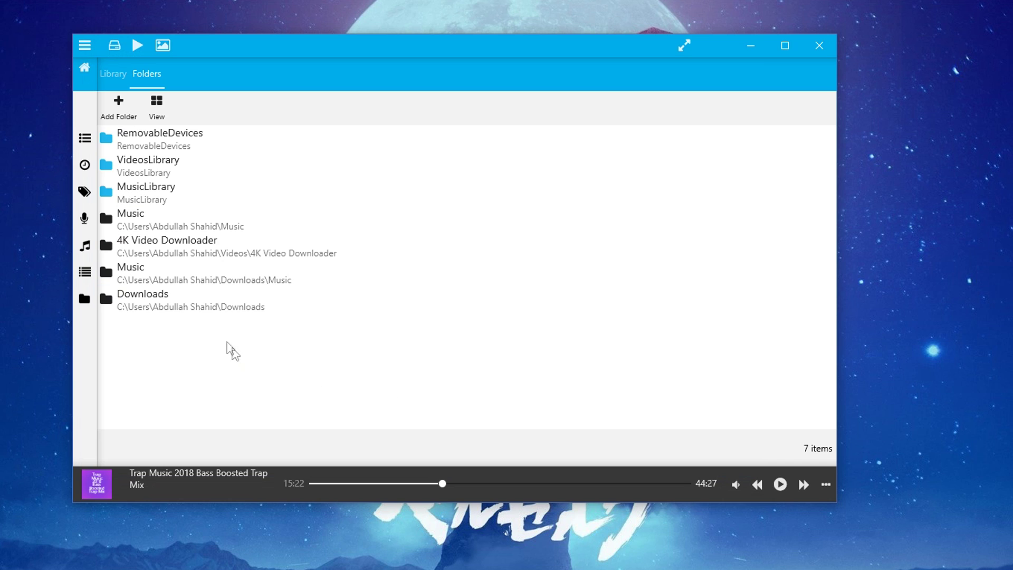
left_click(205, 299)
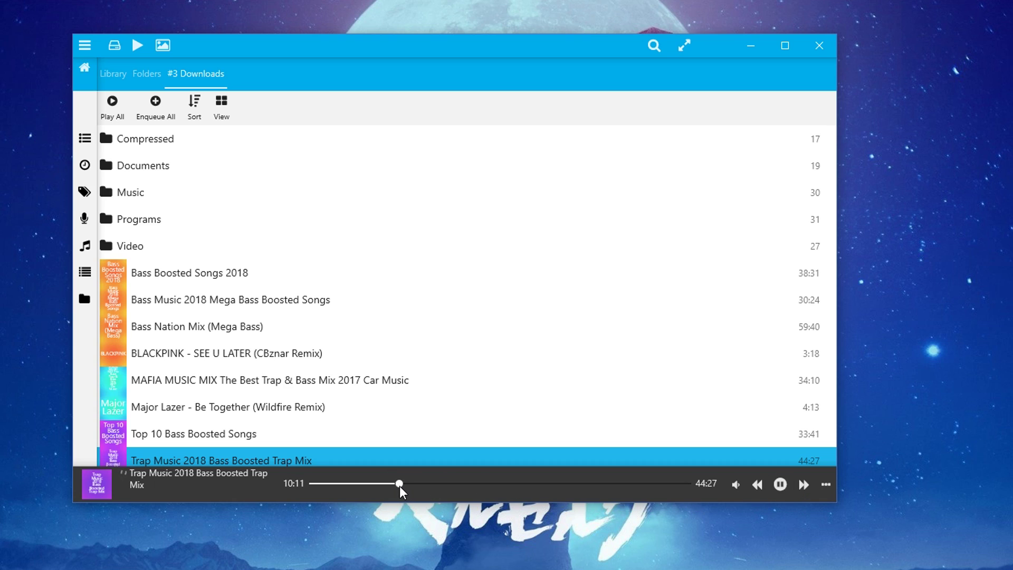
left_click(165, 46)
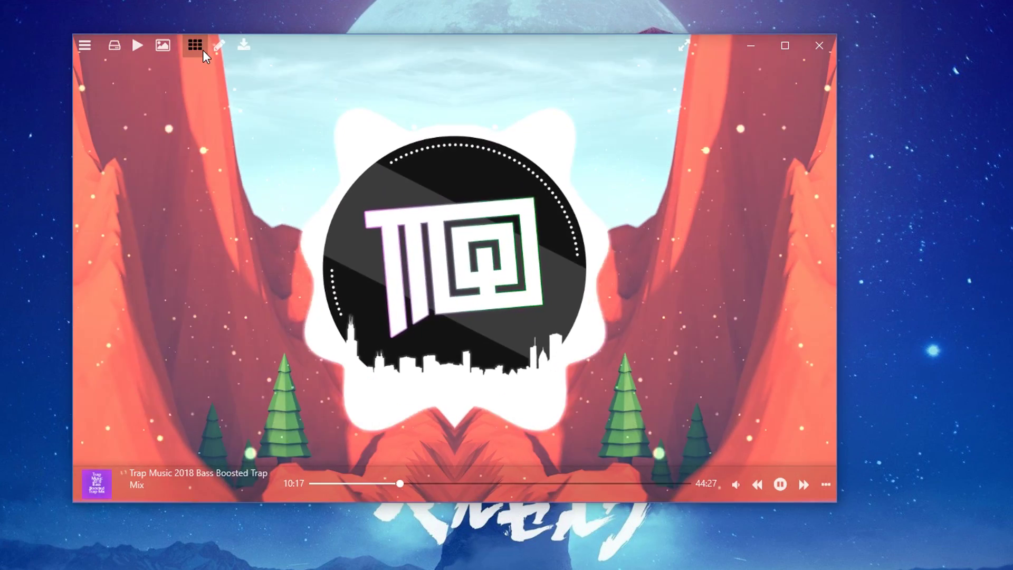
Try several visualizer presets and apply the top-left rainbow ring preset
left_click(195, 46)
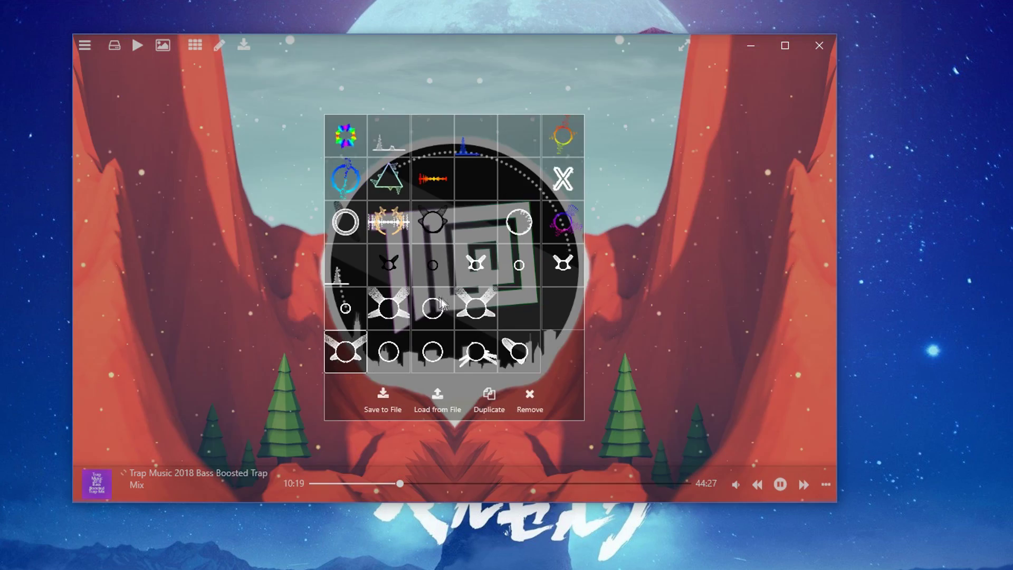
left_click(474, 309)
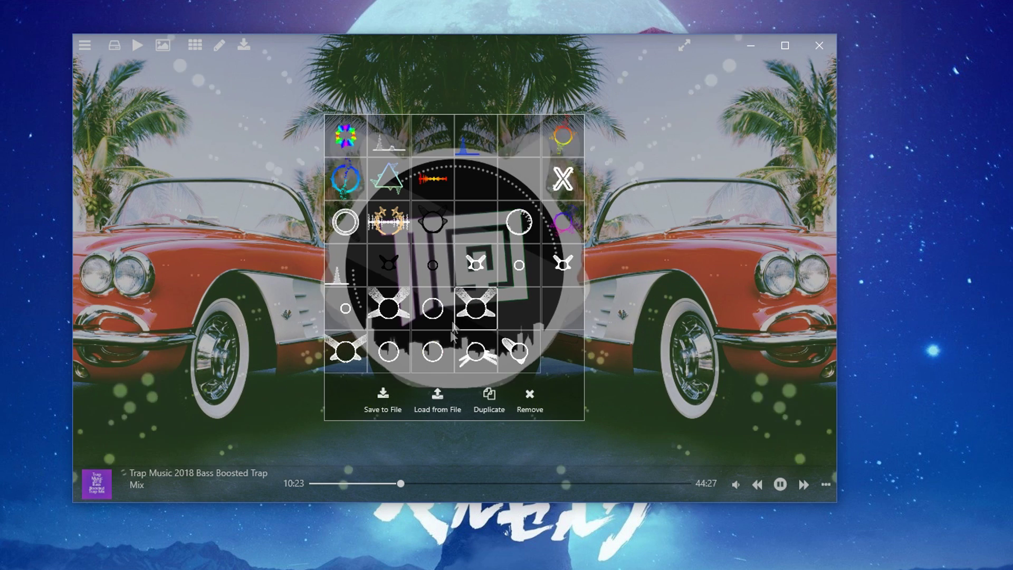
mouse_move(507, 565)
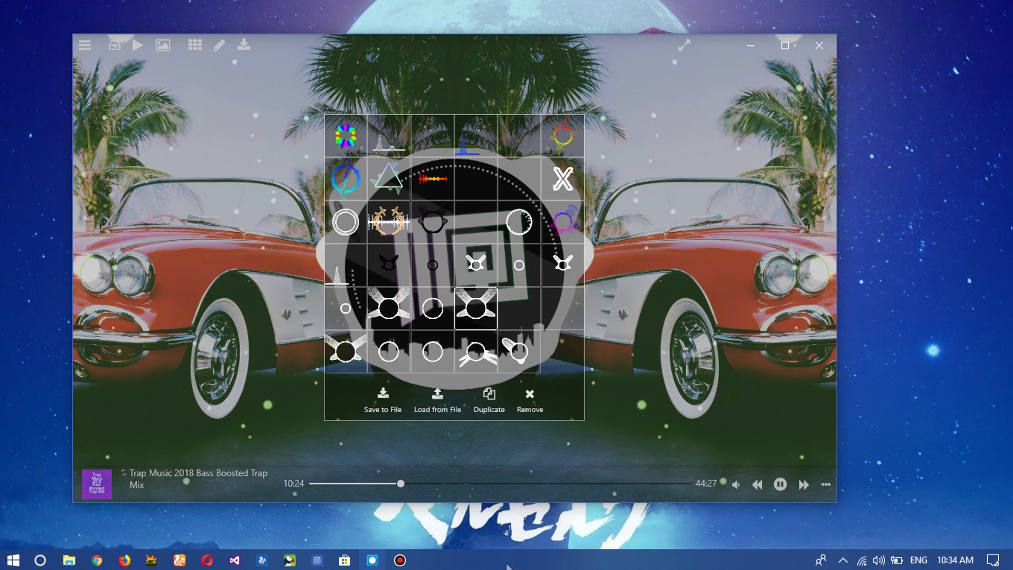
left_click(506, 353)
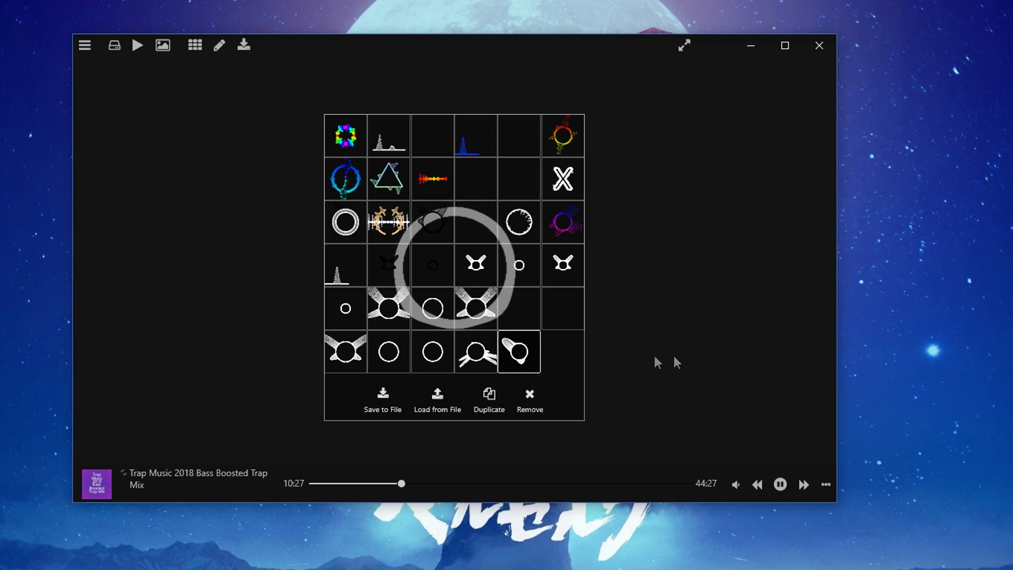
left_click(461, 368)
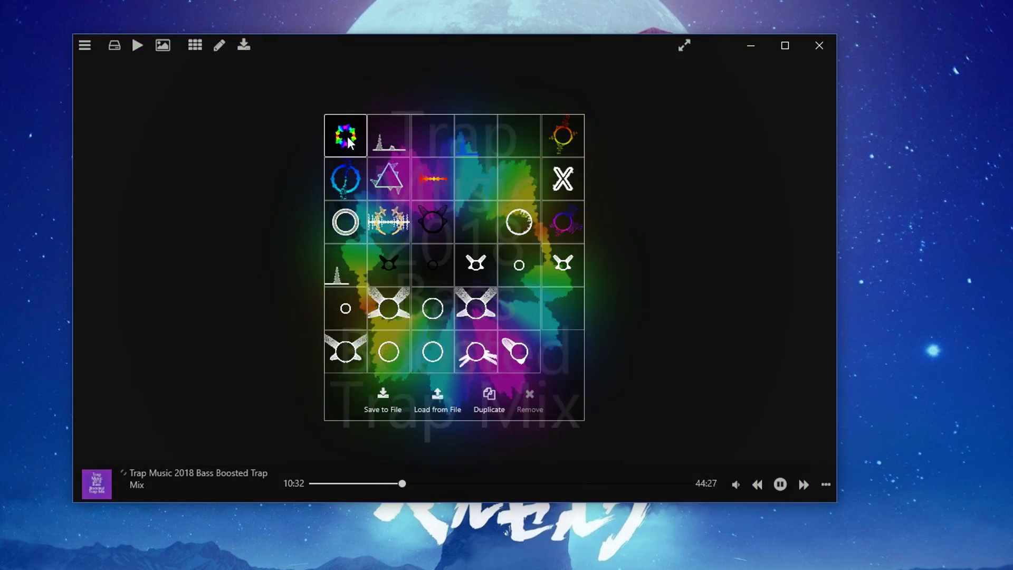
left_click(683, 234)
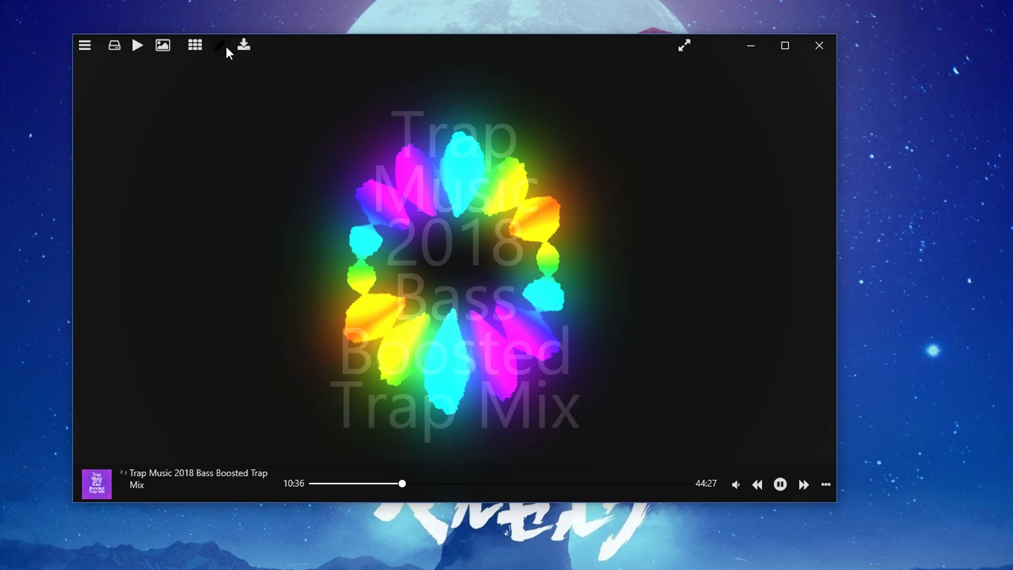
left_click(223, 47)
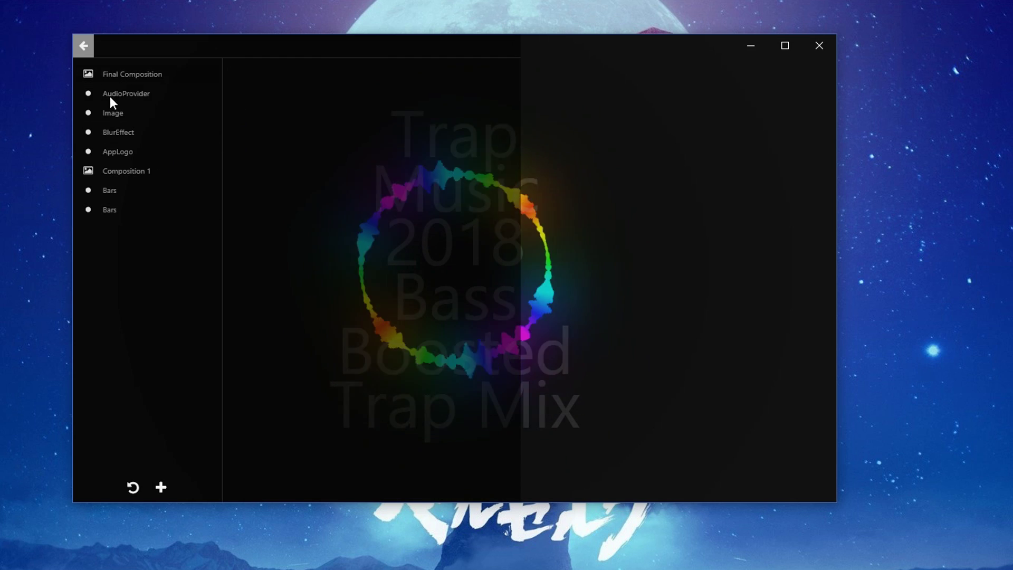
left_click(128, 111)
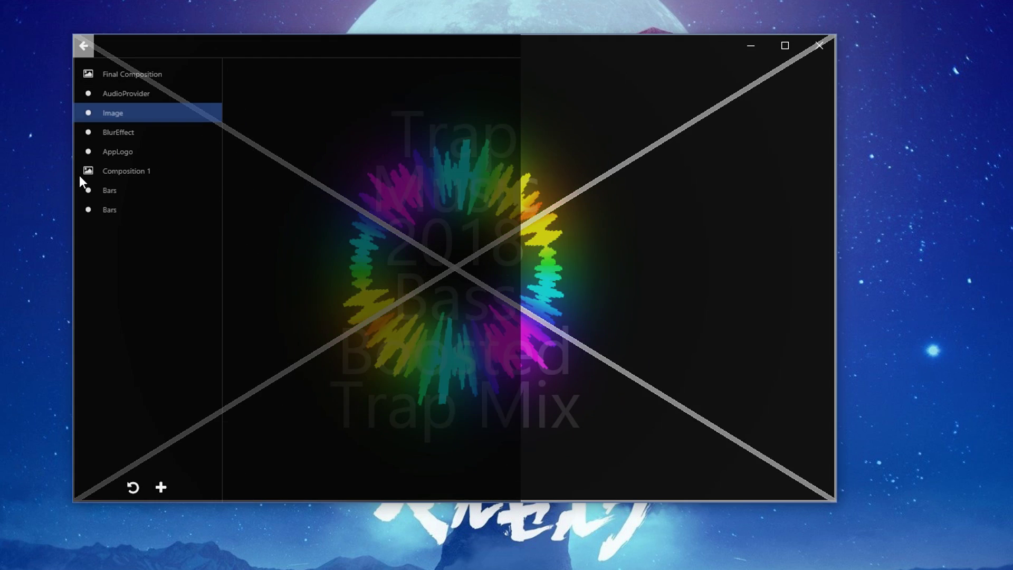
left_click(111, 97)
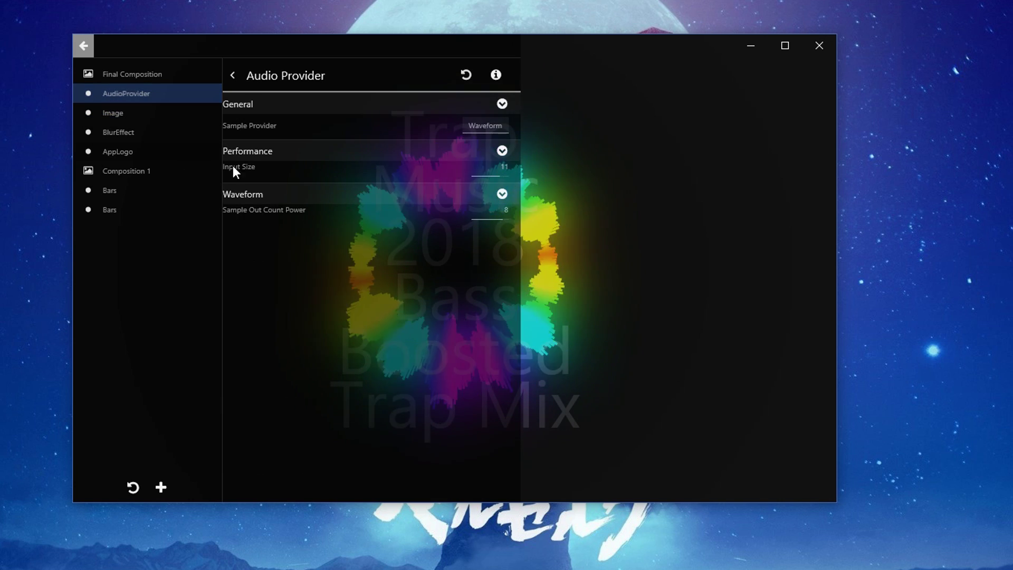
left_click(468, 125)
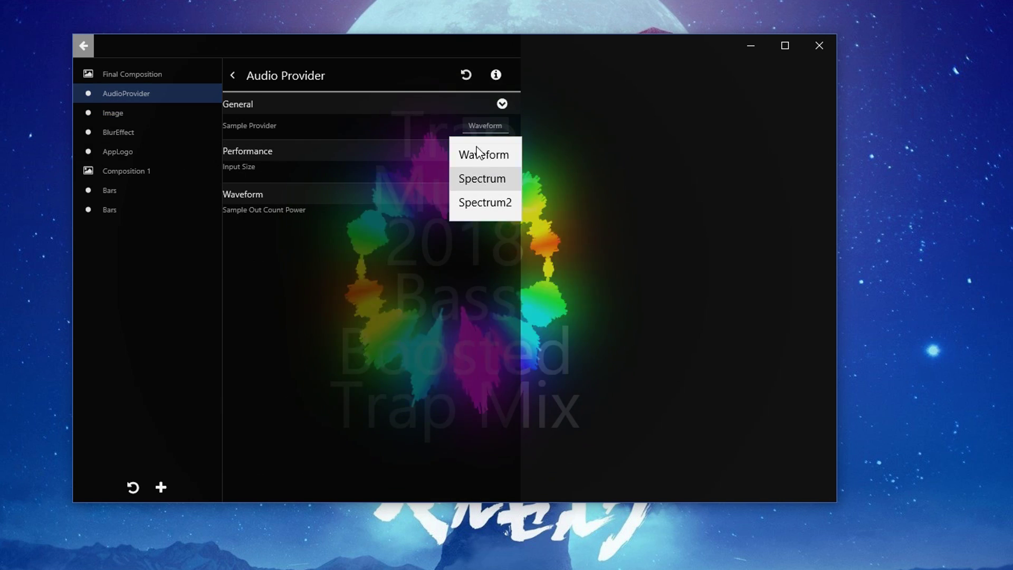
left_click(449, 243)
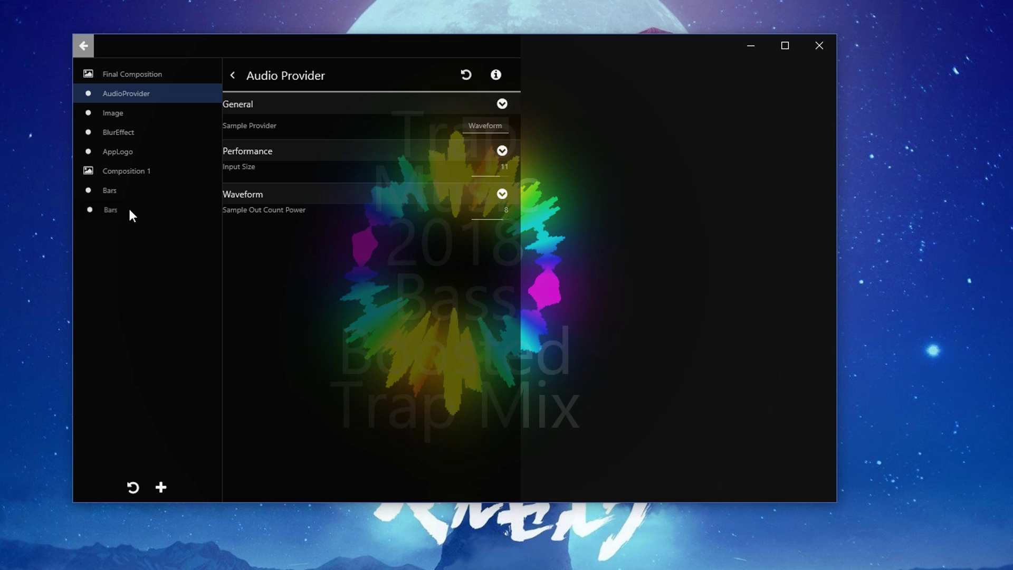
left_click(127, 210)
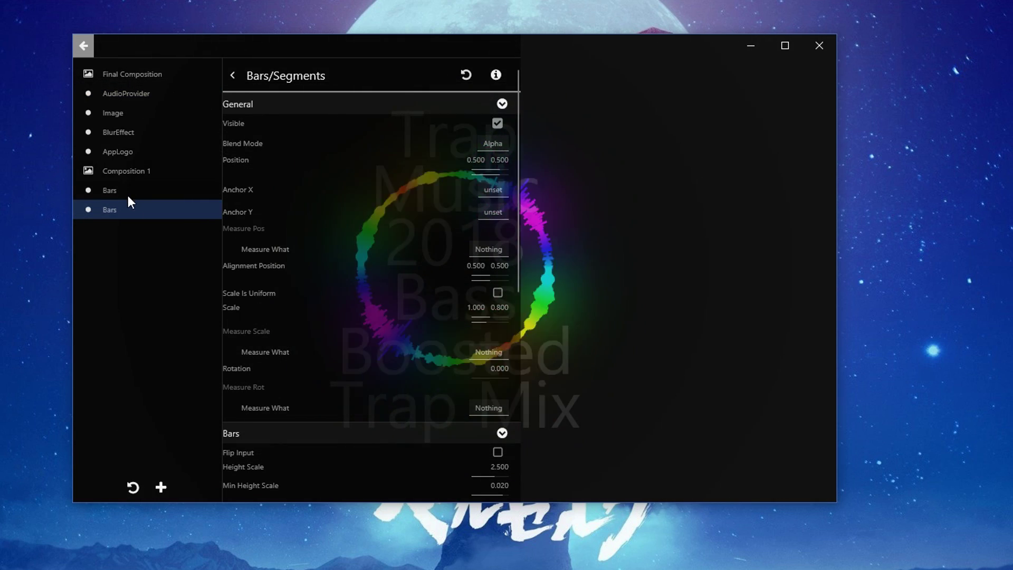
Close the visualizer editor and open Export to video's Preset list (1080p, 720p, 480p)
left_click(580, 223)
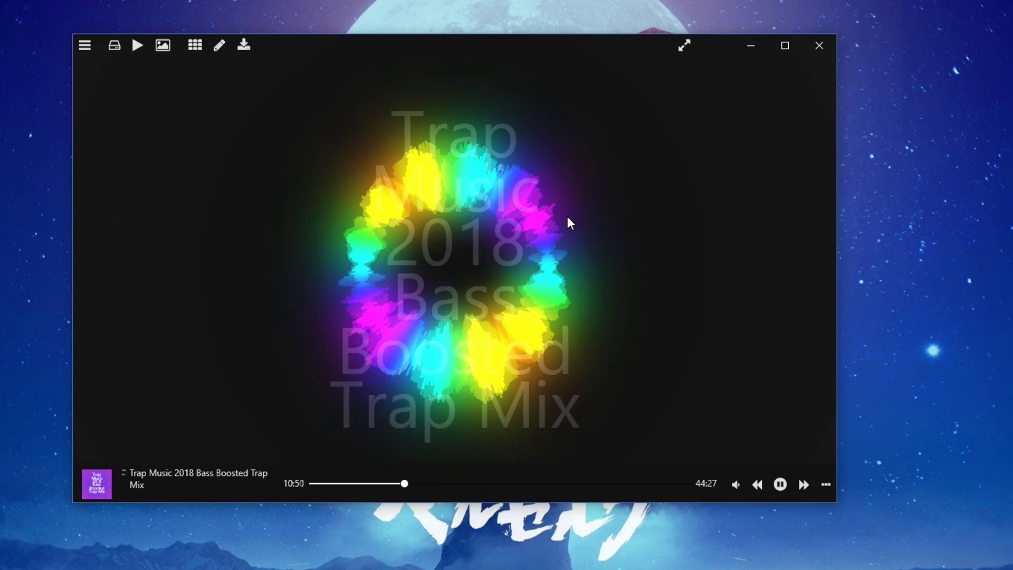
left_click(243, 45)
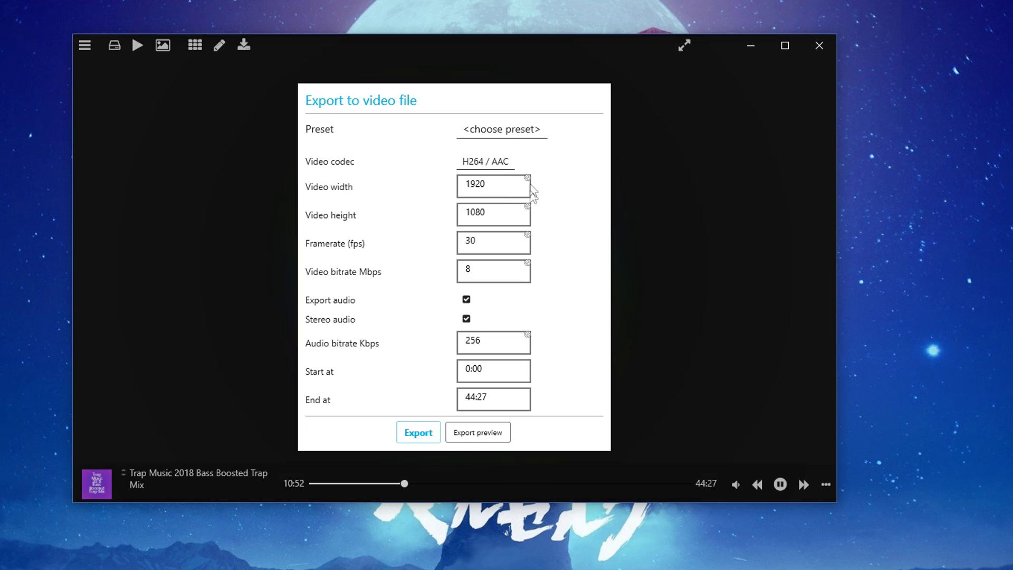
left_click(485, 131)
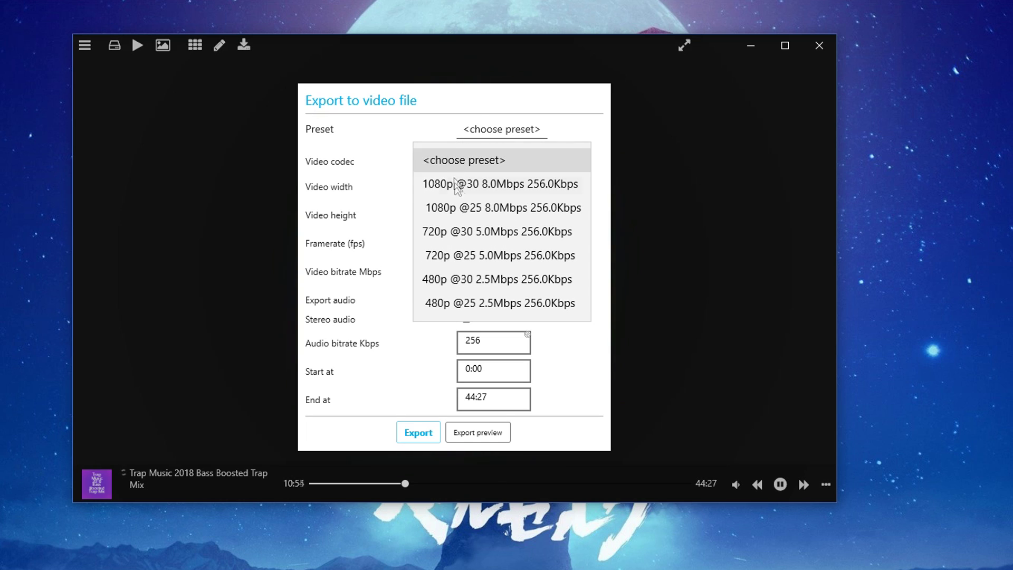